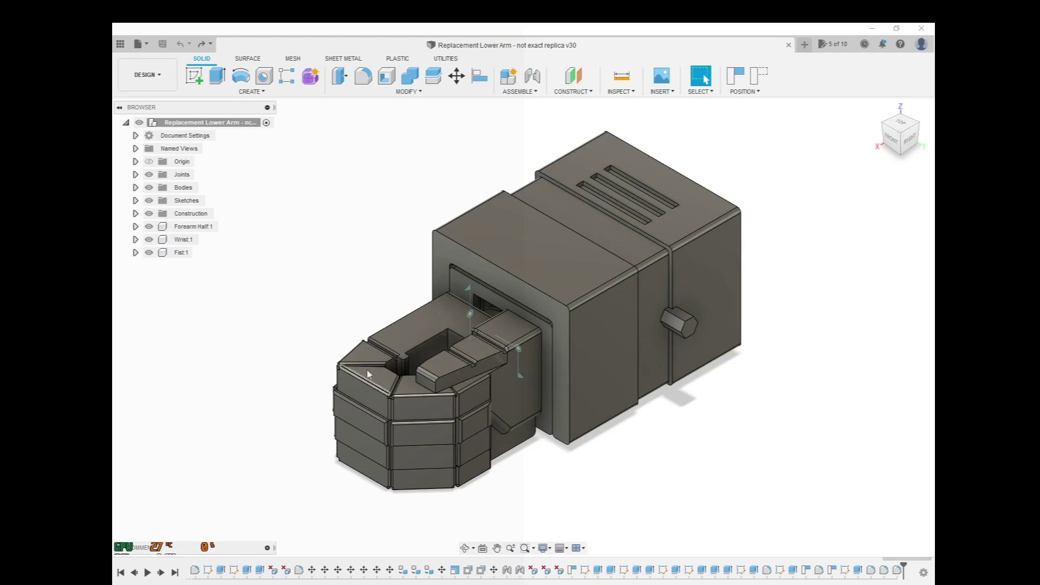
Start a section analysis on the forearm front block's large side face and offset the cut plane to -20 mm
click(630, 94)
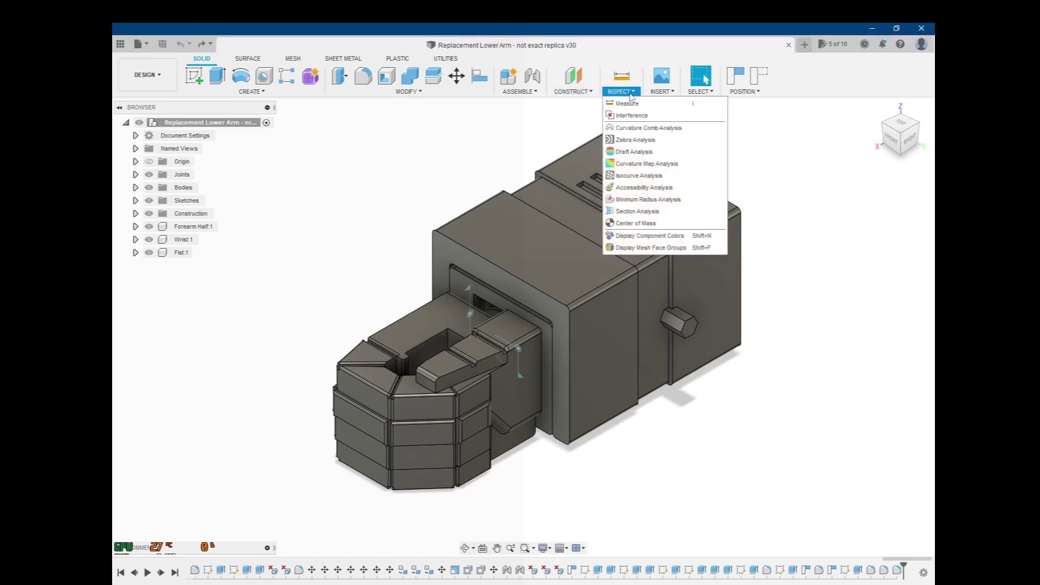
click(630, 92)
click(662, 91)
mouse_move(627, 94)
click(637, 211)
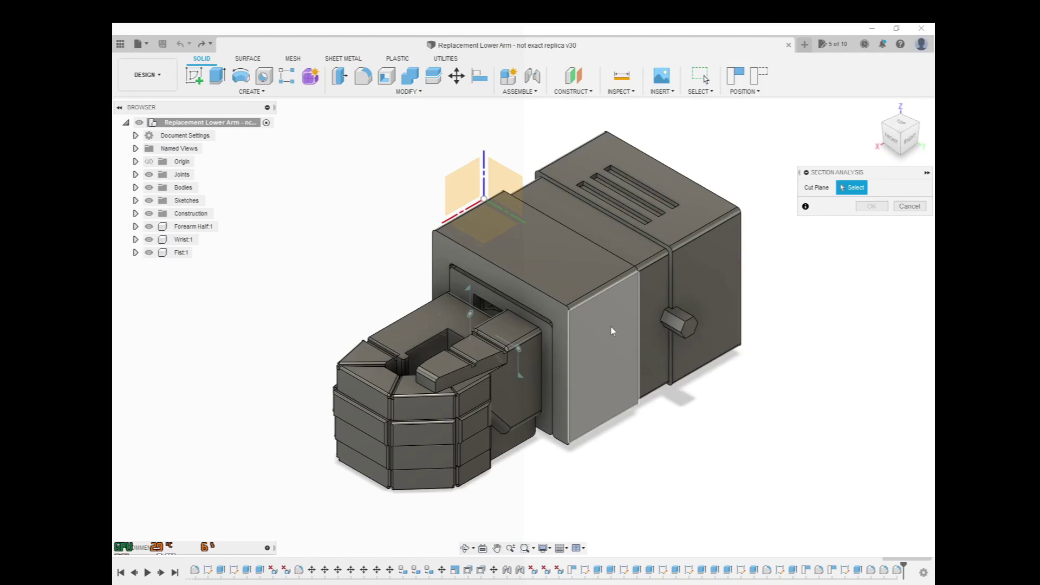
click(600, 347)
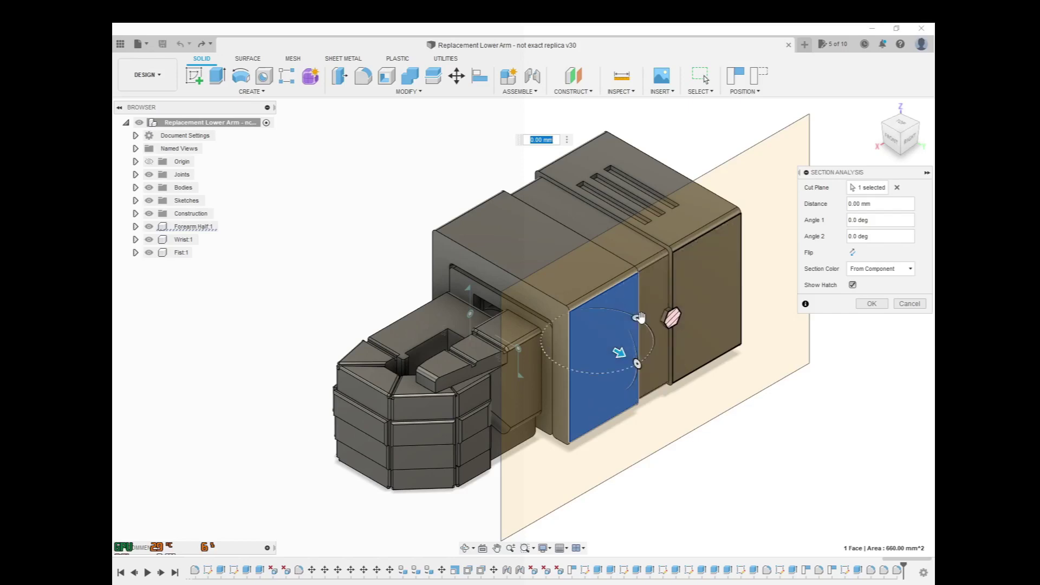
drag(617, 356, 545, 317)
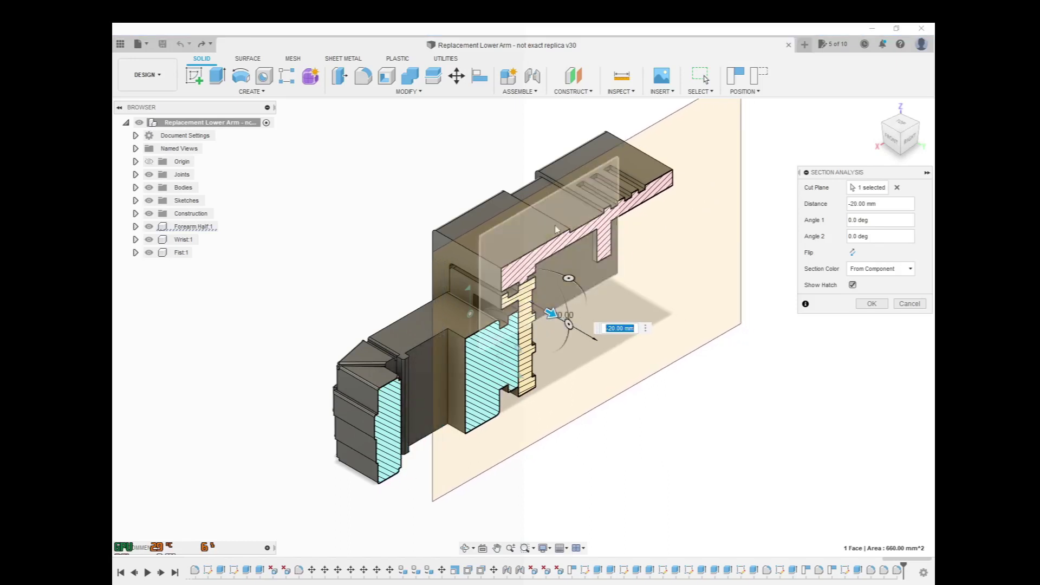
Move the section's cut plane deeper into the arm to a distance of -22 mm
mouse_move(570, 425)
shift+middle_down()
mouse_move(604, 401)
mouse_move(564, 414)
shift+middle_up()
drag(548, 313, 546, 312)
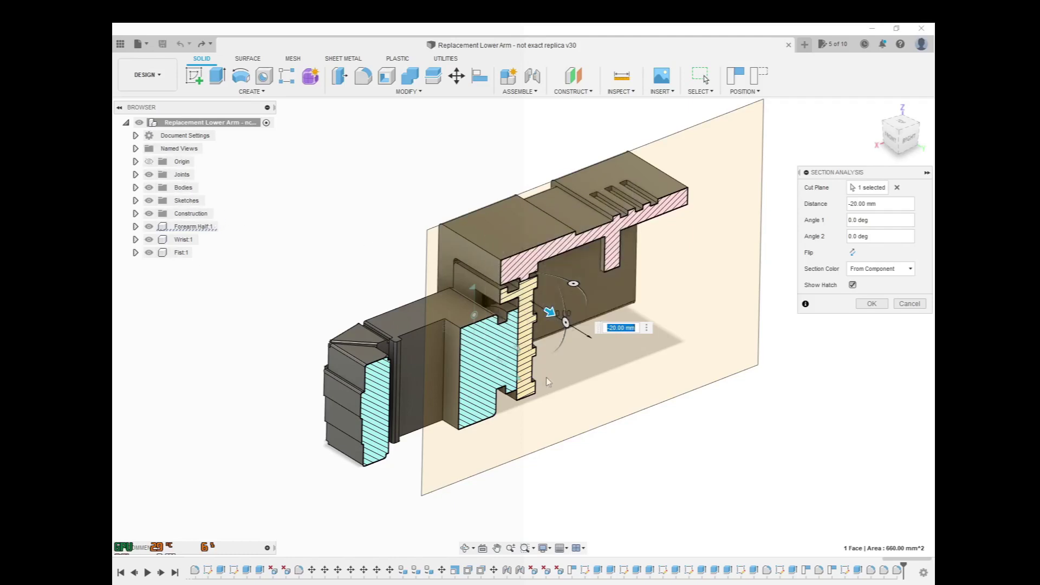
mouse_move(547, 378)
shift+middle_down()
mouse_move(579, 389)
mouse_move(575, 396)
mouse_move(567, 381)
shift+middle_up()
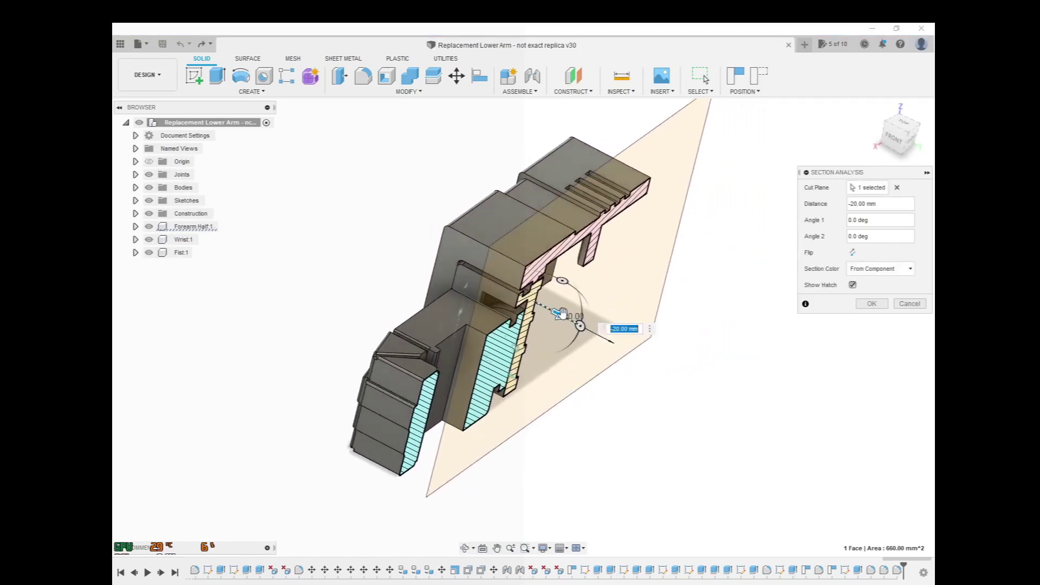
mouse_move(563, 314)
mouse_down()
mouse_move(518, 295)
mouse_move(608, 328)
mouse_move(556, 308)
mouse_up()
shift+middle_drag(573, 321, 558, 340)
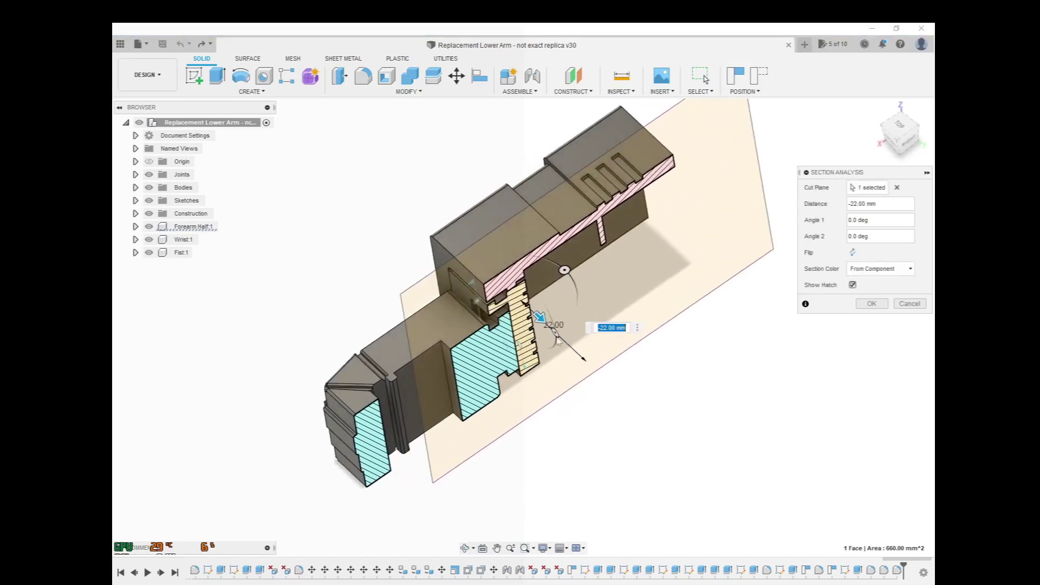
Tilt the cut plane to 10 degrees in Angle 2, and reset that angle to 0
mouse_move(567, 271)
mouse_down()
mouse_move(549, 262)
mouse_move(567, 296)
mouse_move(563, 275)
mouse_up()
shift+middle_drag(556, 347, 562, 326)
mouse_move(551, 309)
mouse_down()
mouse_move(543, 274)
mouse_move(548, 317)
mouse_up()
mouse_move(582, 410)
shift+middle_down()
mouse_move(611, 410)
mouse_move(583, 412)
shift+middle_up()
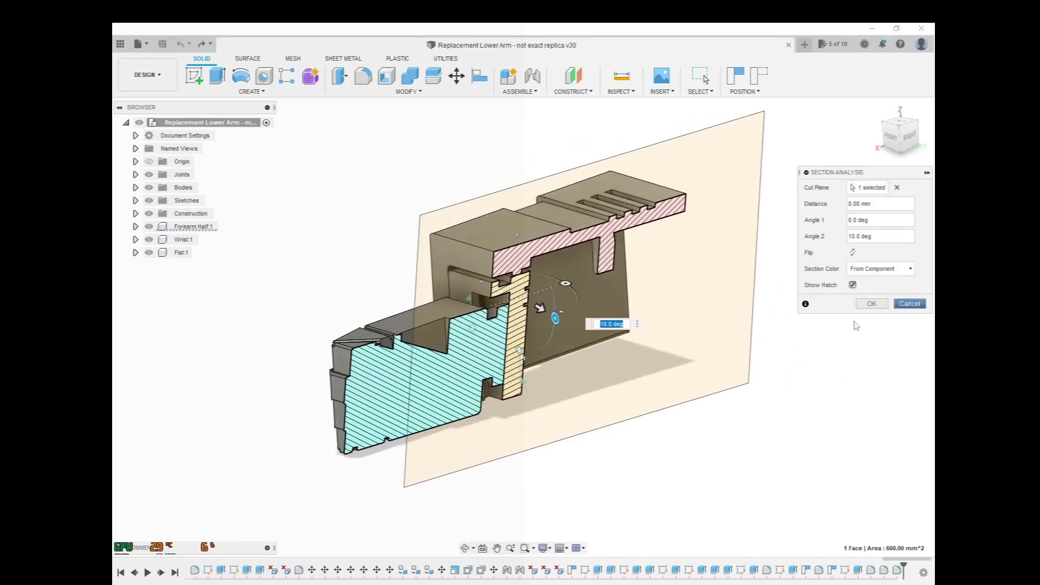
shift+middle_drag(672, 411, 646, 399)
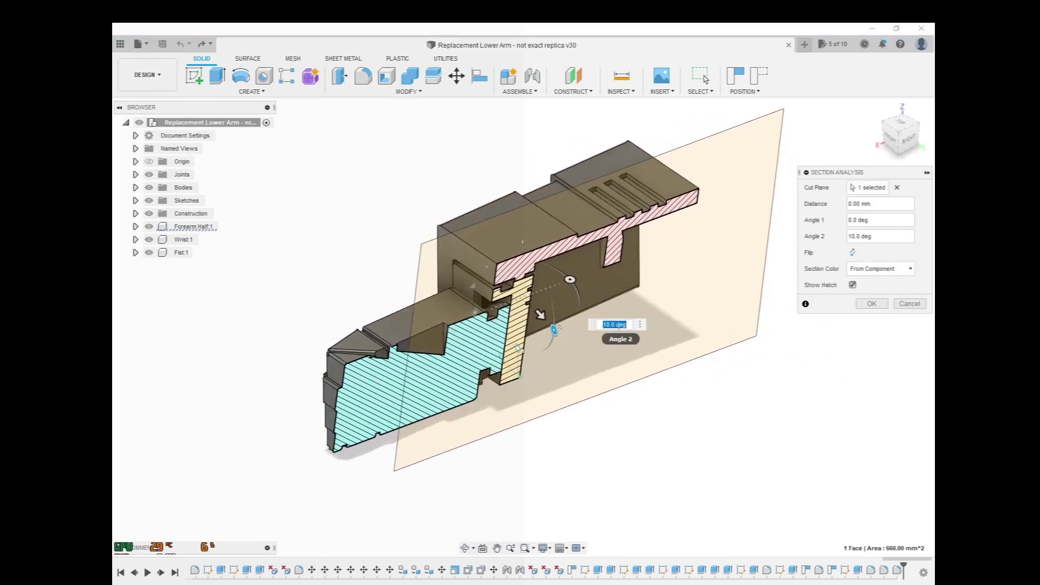
key(Return)
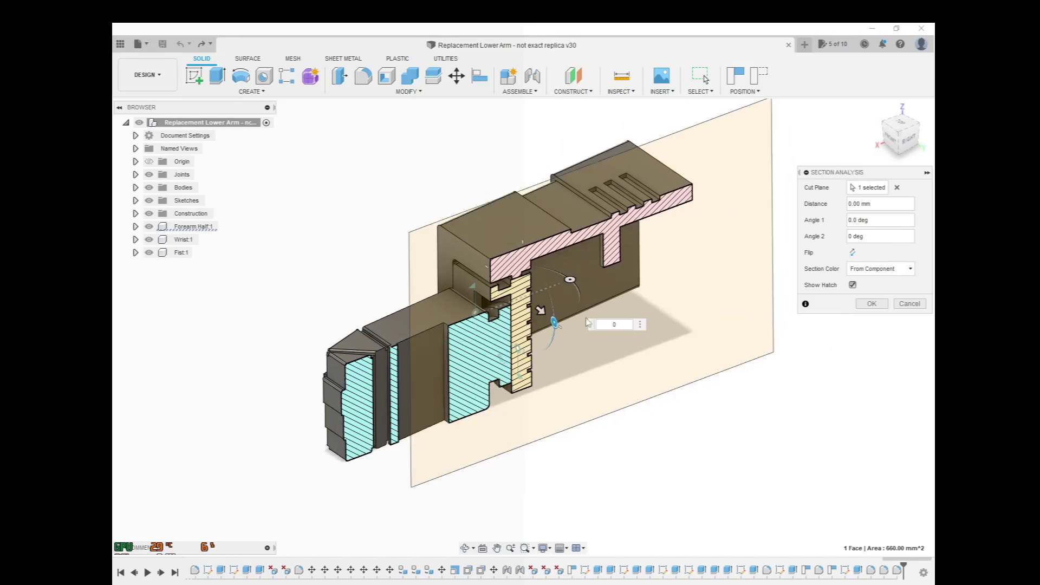
mouse_move(551, 383)
shift+middle_down()
mouse_move(580, 406)
mouse_move(558, 395)
shift+middle_up()
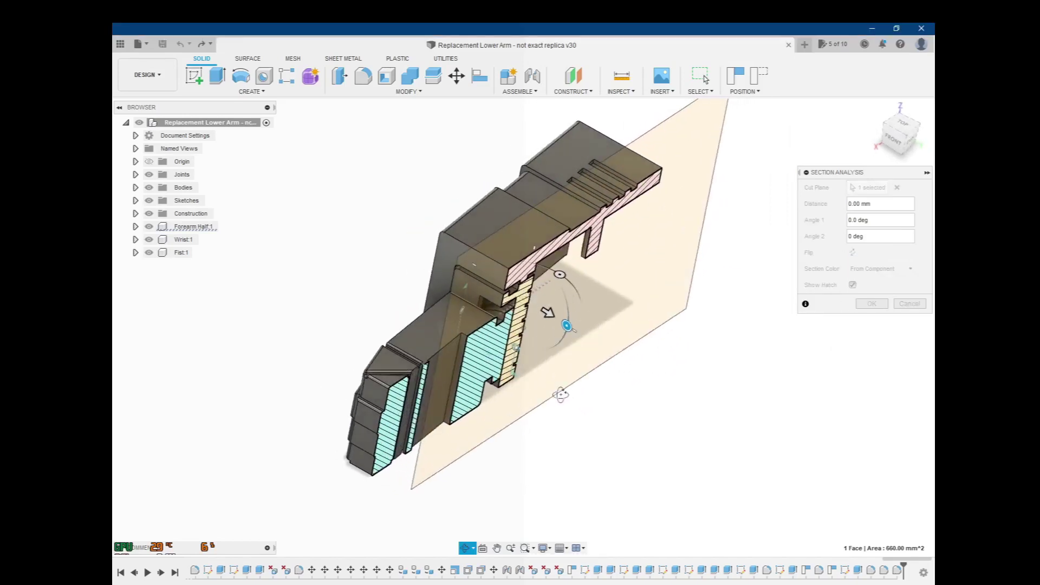
Shift the cut plane back outward by a distance of 2 mm and inspect the cut faces
mouse_move(549, 314)
mouse_down()
mouse_move(607, 349)
mouse_move(558, 316)
mouse_up()
shift+middle_drag(559, 316, 583, 296)
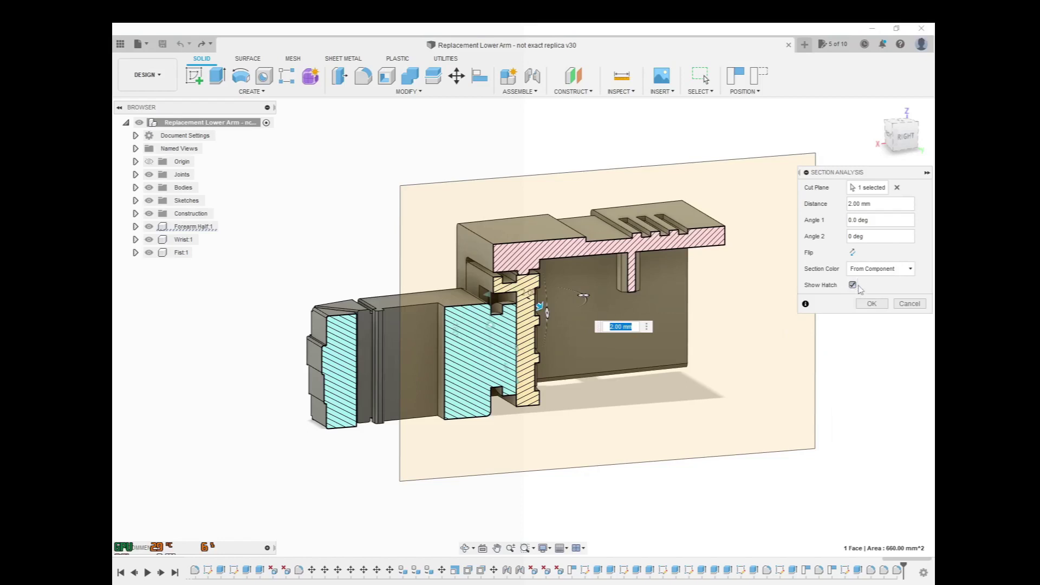
shift+middle_drag(723, 358, 758, 352)
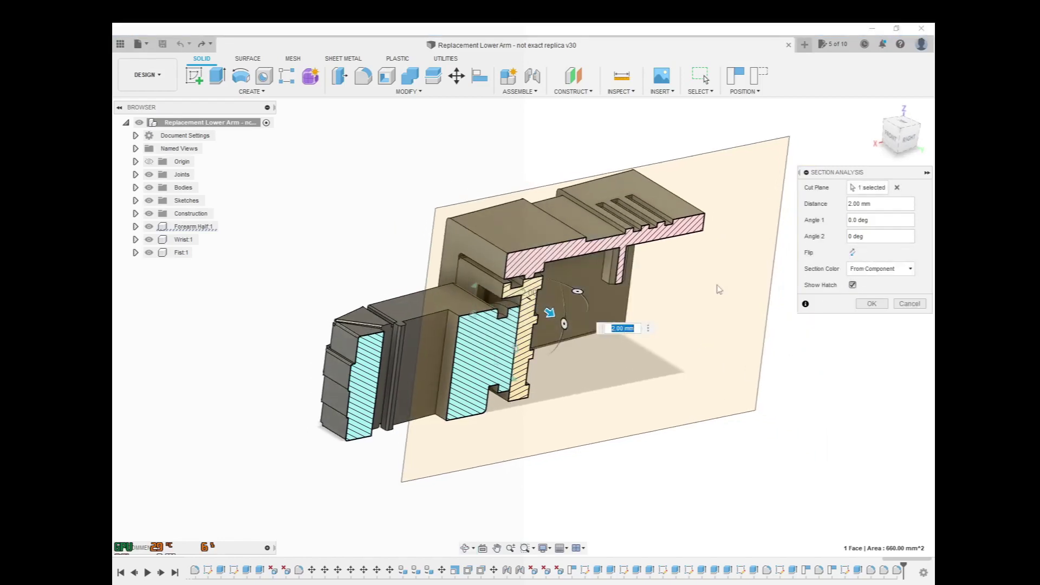
Flip the section to show the opposite half of the arm, and flip it back
click(852, 253)
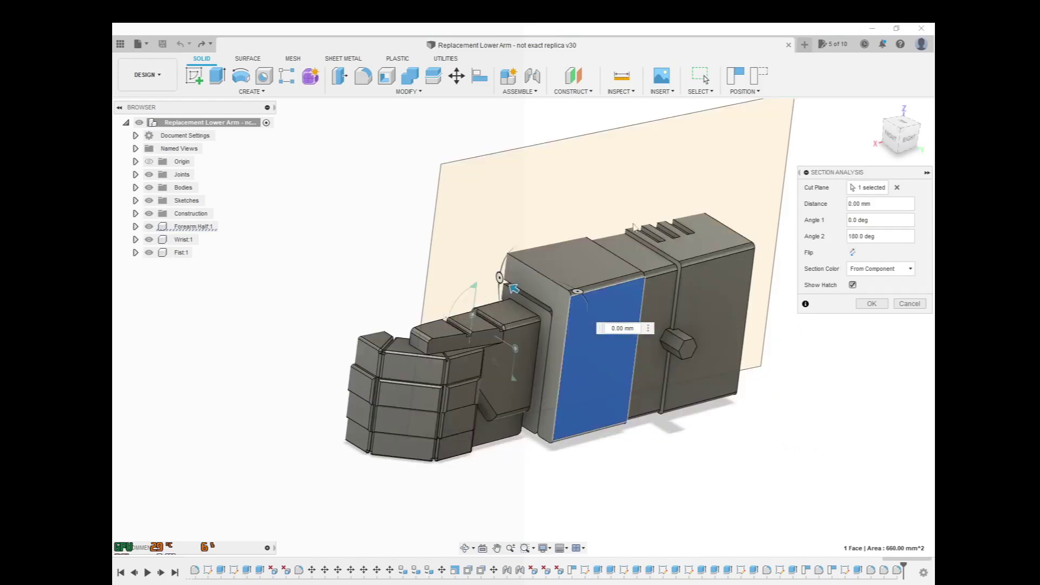
mouse_move(531, 447)
shift+middle_down()
mouse_move(683, 466)
mouse_move(673, 479)
mouse_move(604, 475)
mouse_move(500, 454)
shift+middle_up()
click(853, 253)
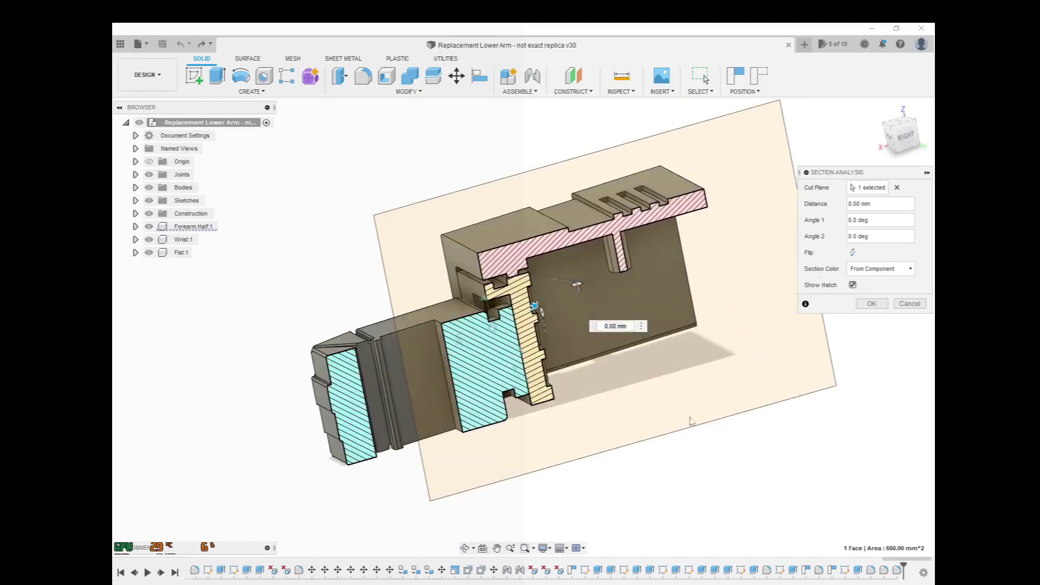
Apply a custom section color of RGB 255, 0, 64, and return the section color to From Component
click(886, 270)
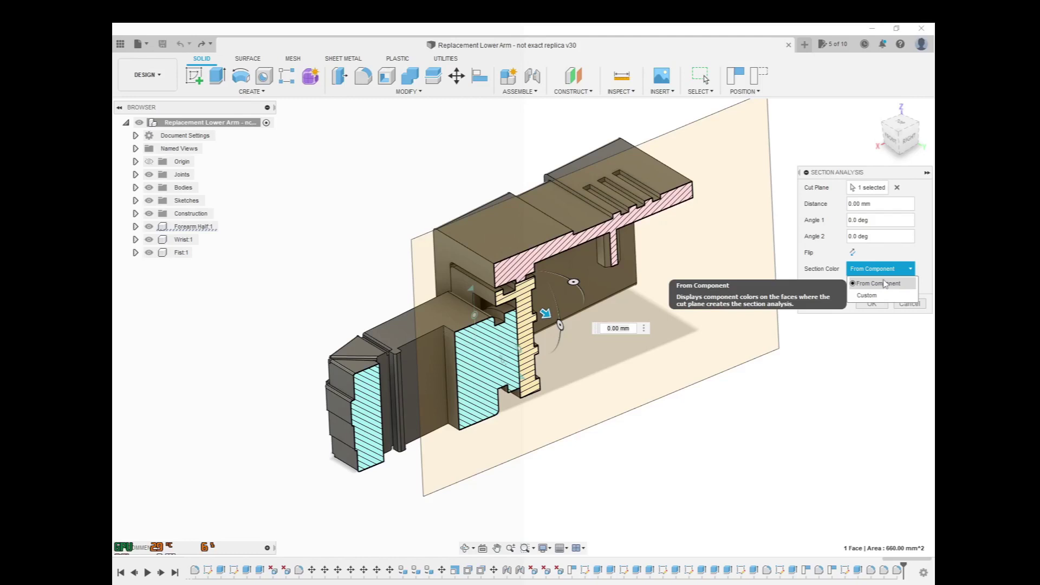
click(873, 296)
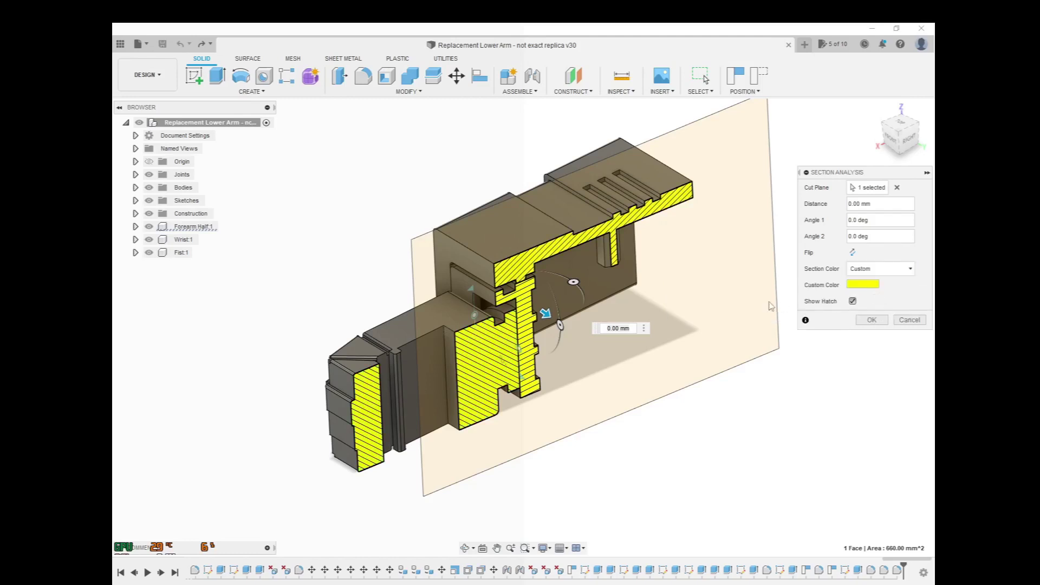
click(861, 285)
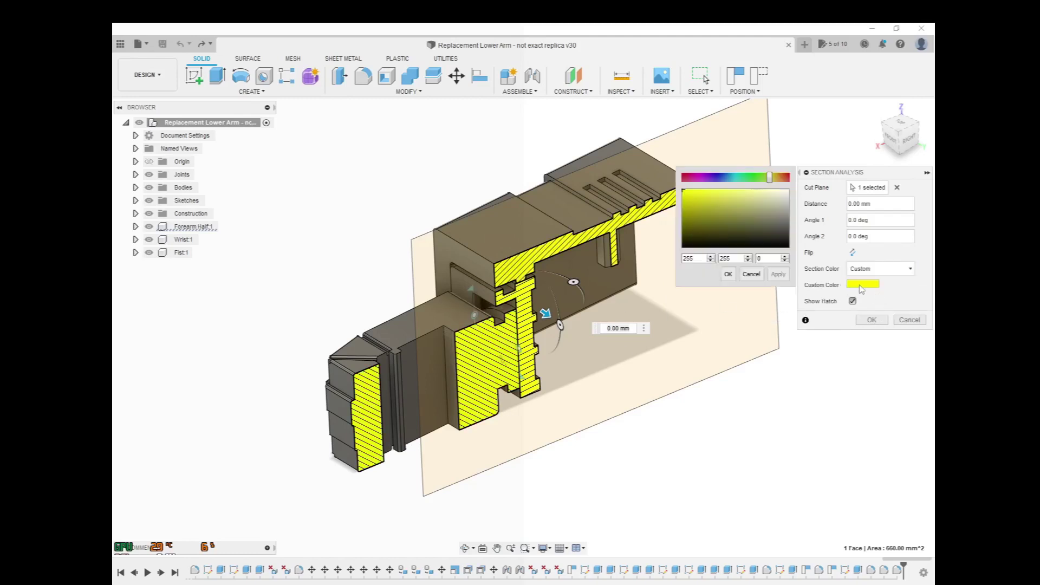
click(684, 177)
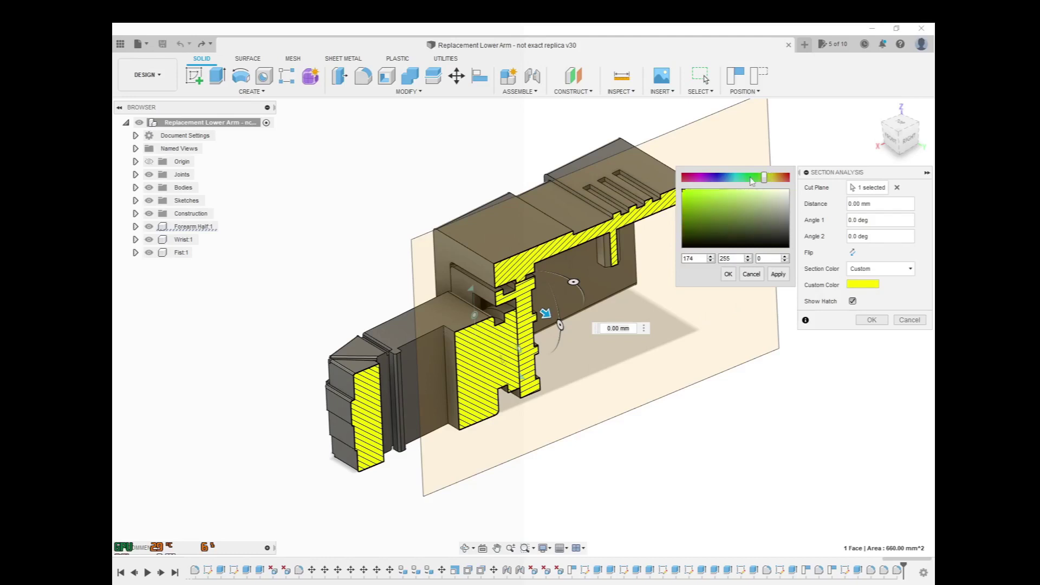
drag(763, 178, 689, 180)
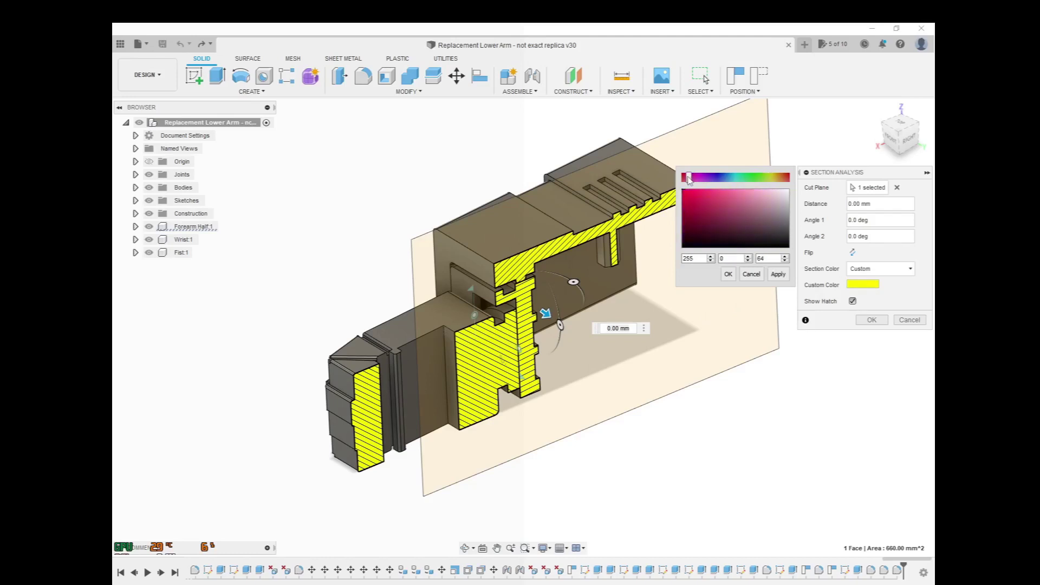
click(778, 274)
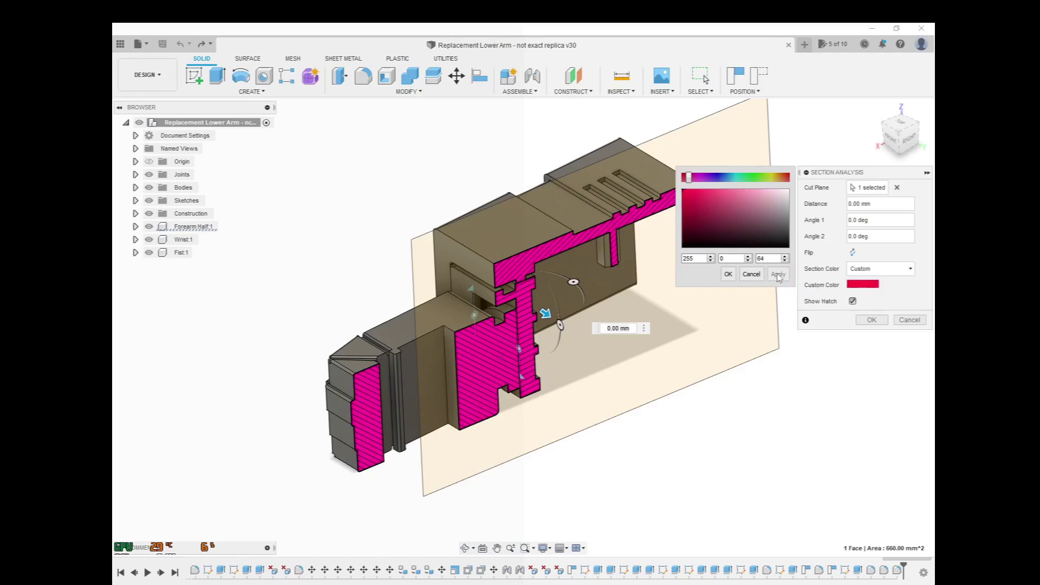
click(752, 274)
click(881, 269)
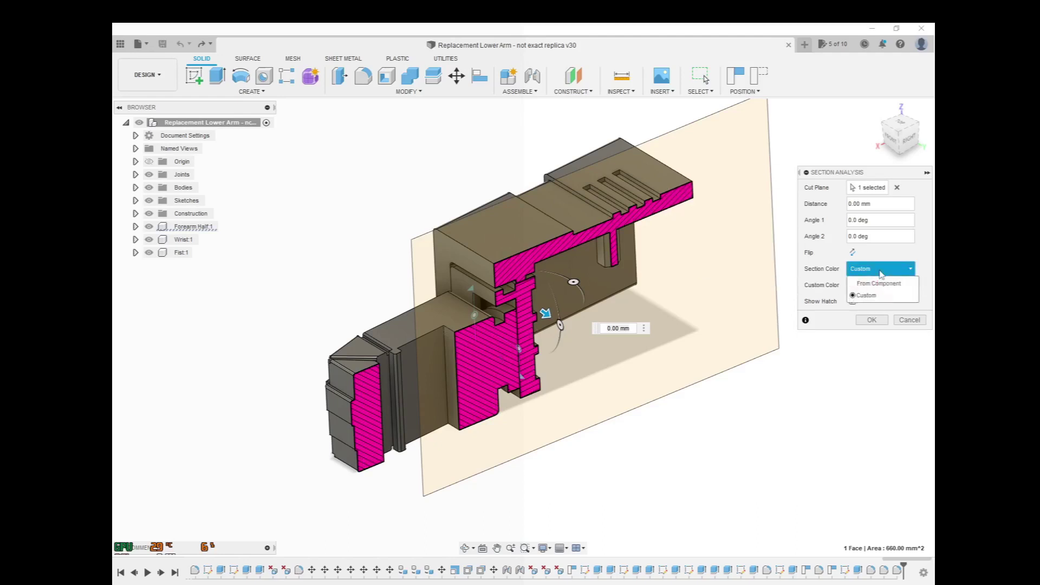
click(873, 282)
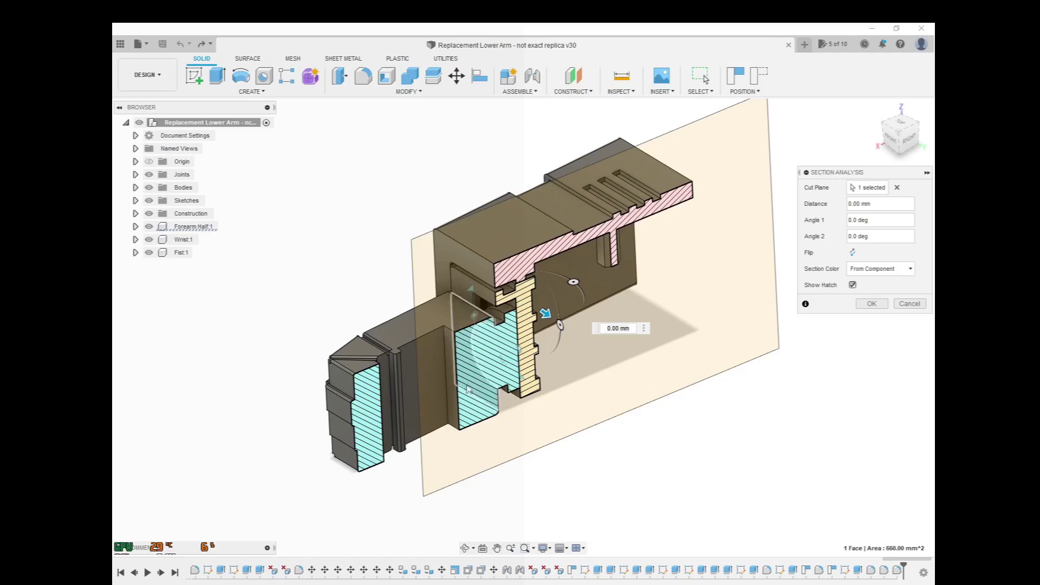
Switch the hatching on the cut faces off and back on
shift+middle_drag(519, 346, 458, 337)
shift+middle_drag(526, 364, 616, 253)
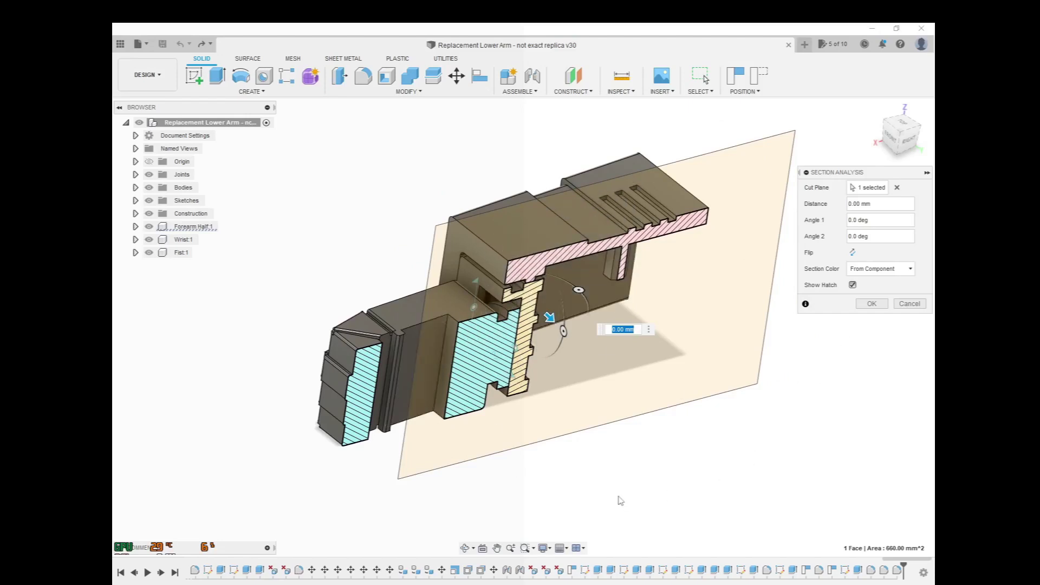
shift+middle_drag(534, 438, 592, 443)
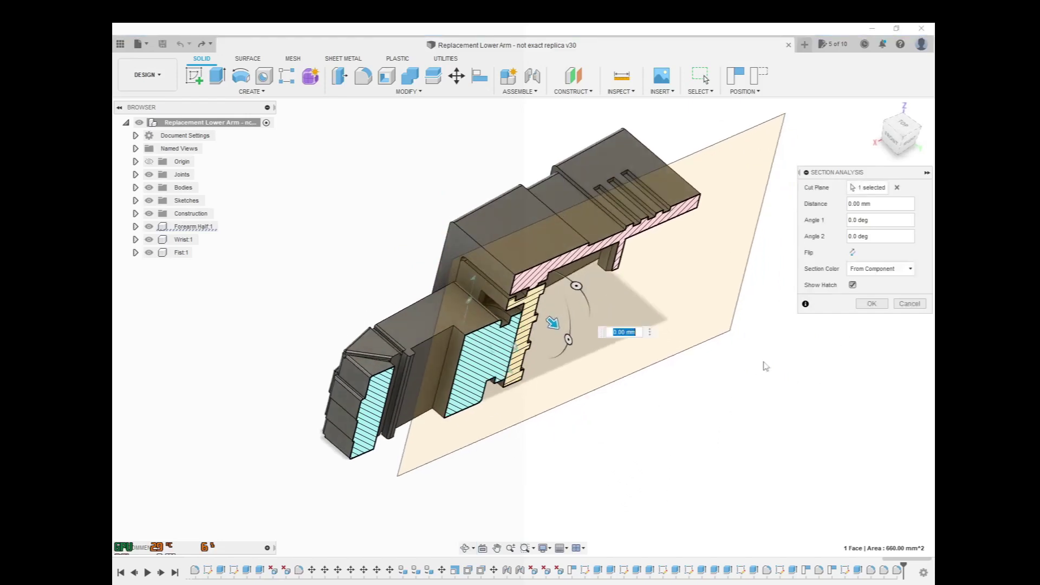
click(853, 285)
shift+middle_drag(653, 395, 648, 379)
click(853, 285)
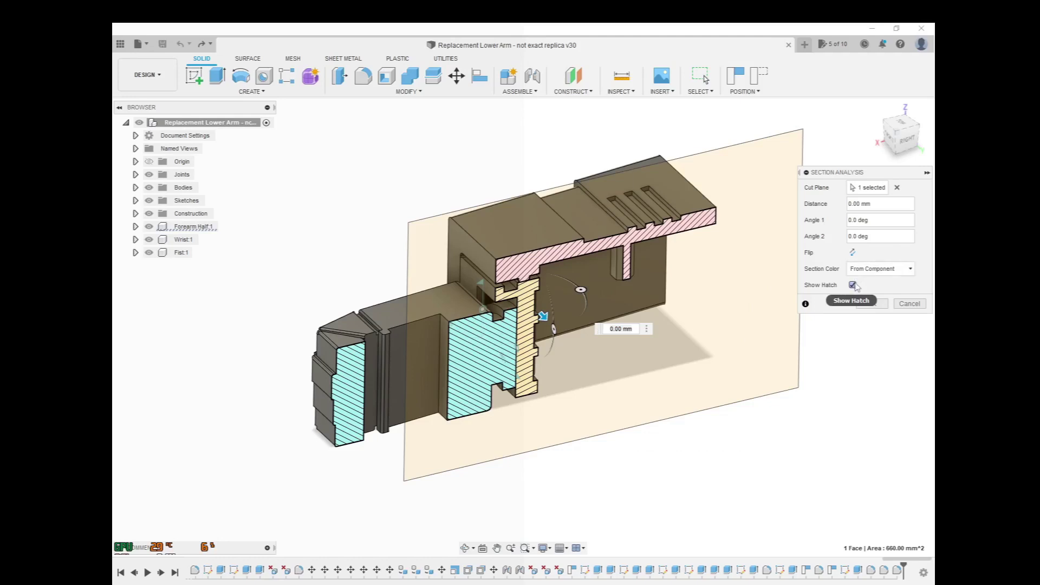
Accept the section analysis with component-based colors and hatching enabled
click(873, 304)
shift+middle_drag(716, 379, 744, 386)
shift+middle_drag(666, 389, 655, 381)
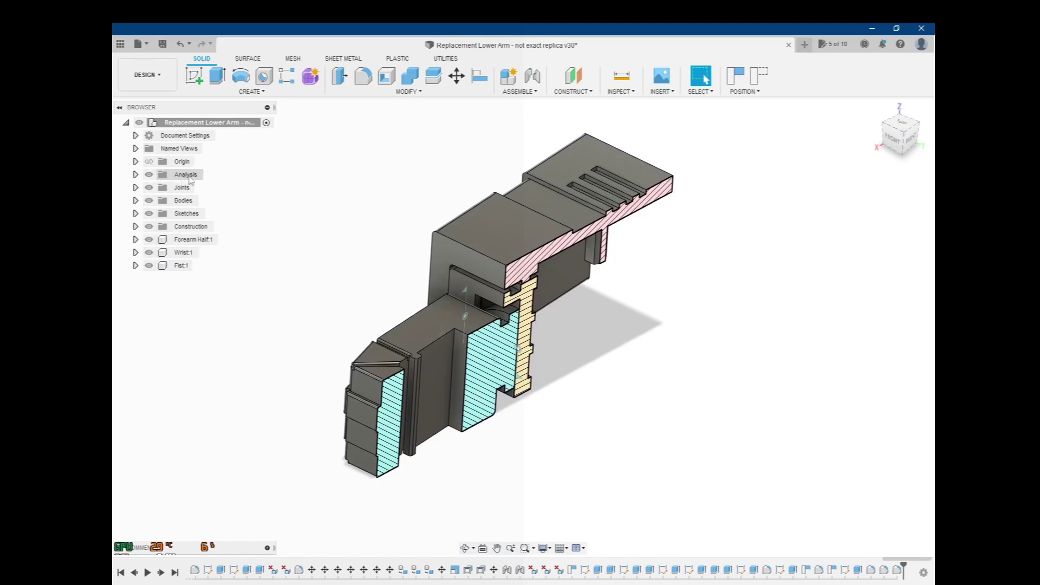
Expand the Analysis folder, and hide and reshow its saved section analysis
click(135, 174)
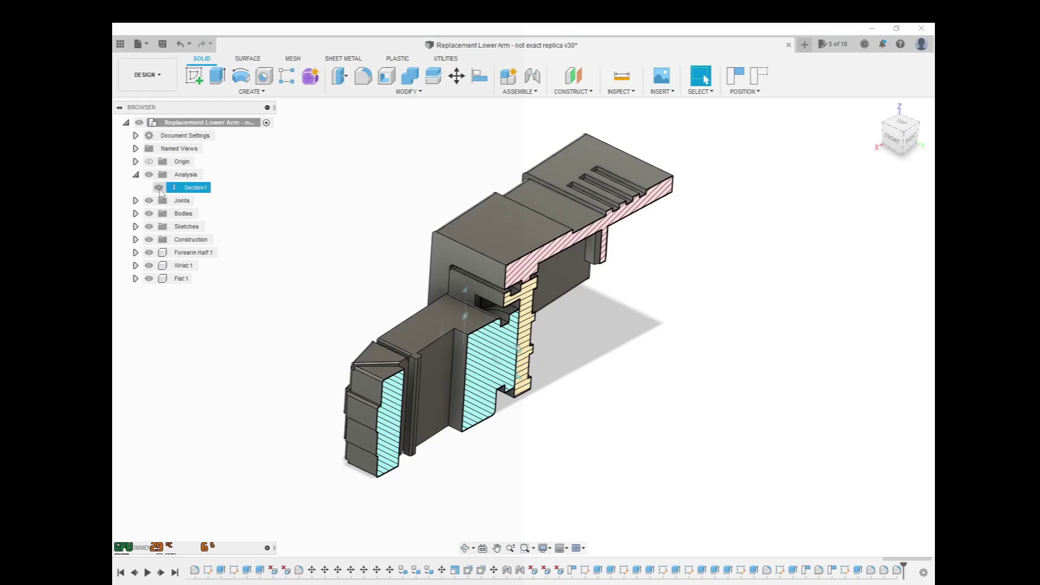
click(159, 188)
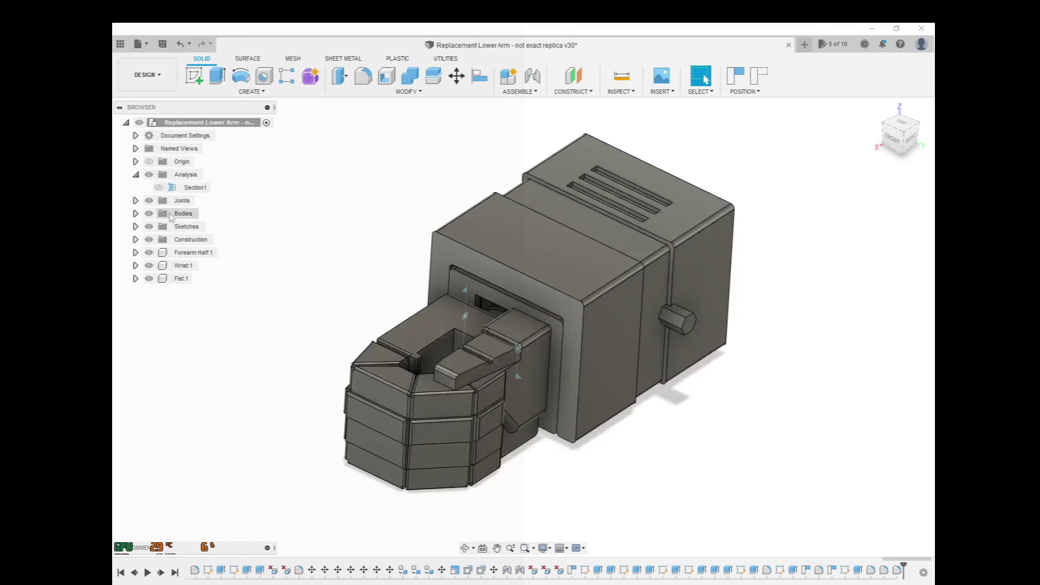
click(159, 187)
double_click(159, 188)
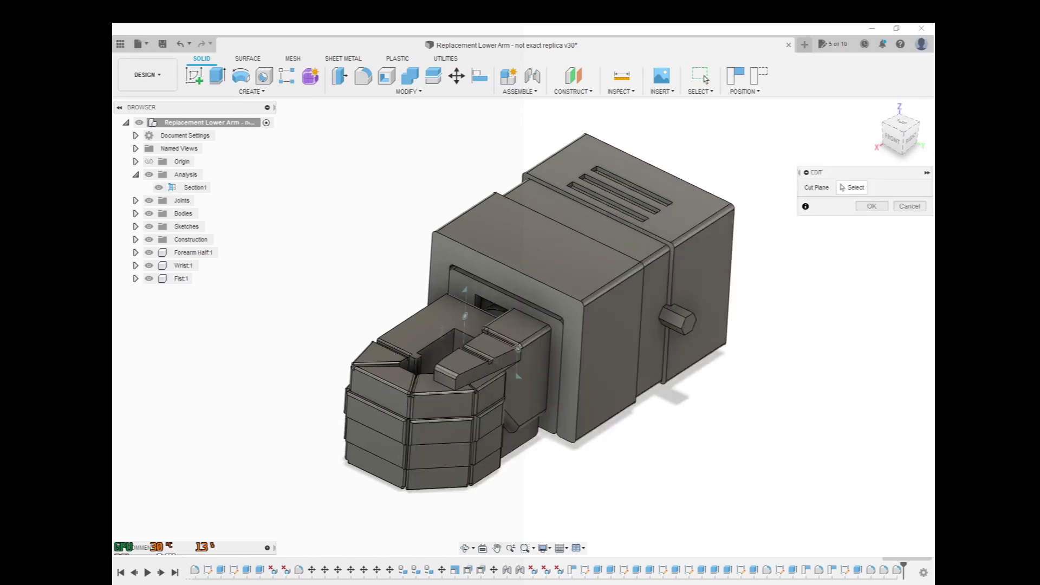
click(903, 206)
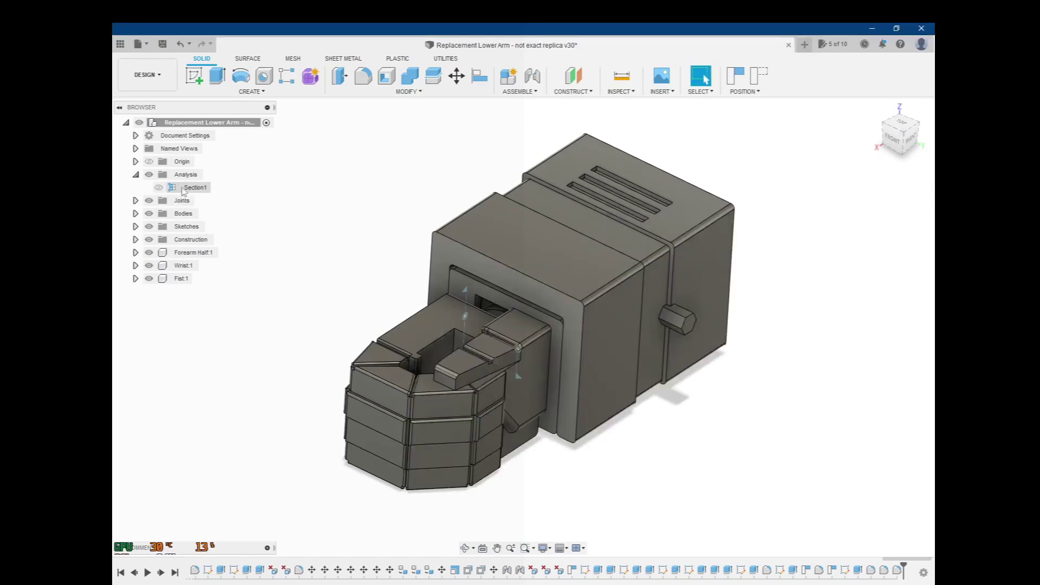
click(159, 188)
Edit the saved section analysis and rotate its cut plane to 90 degrees in Angle 1
right_click(193, 188)
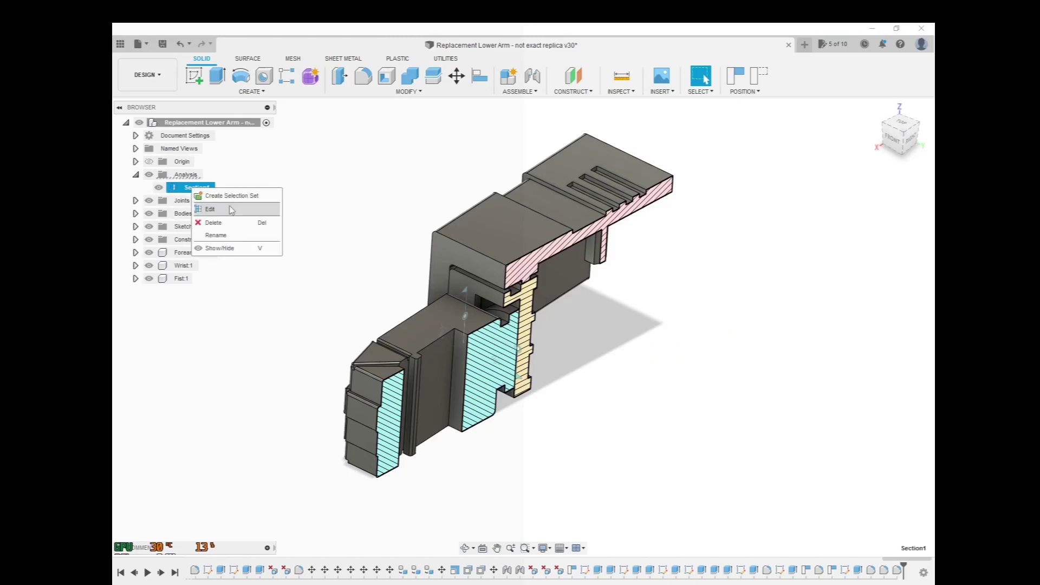
click(209, 209)
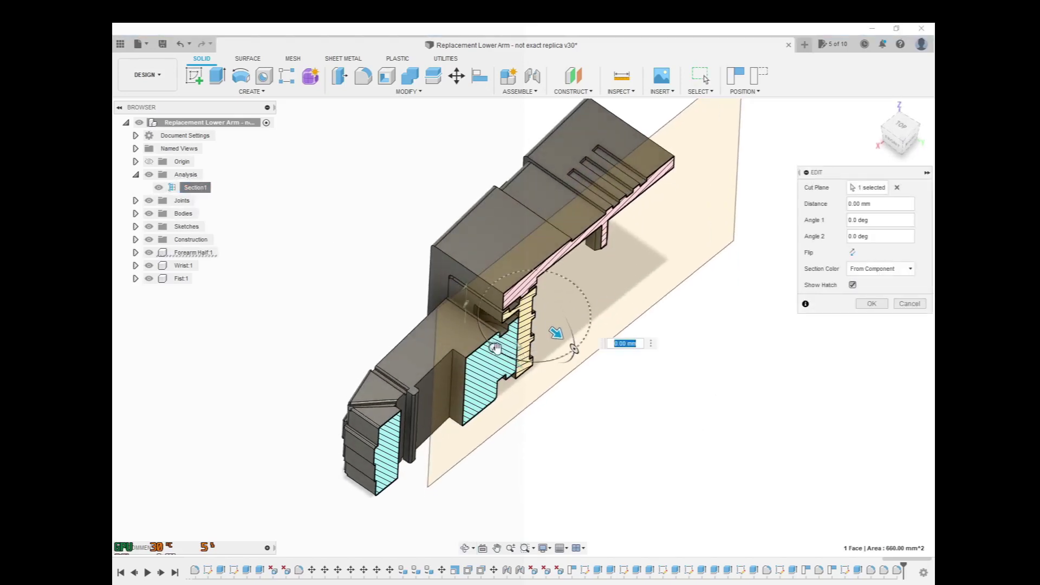
drag(495, 348, 578, 347)
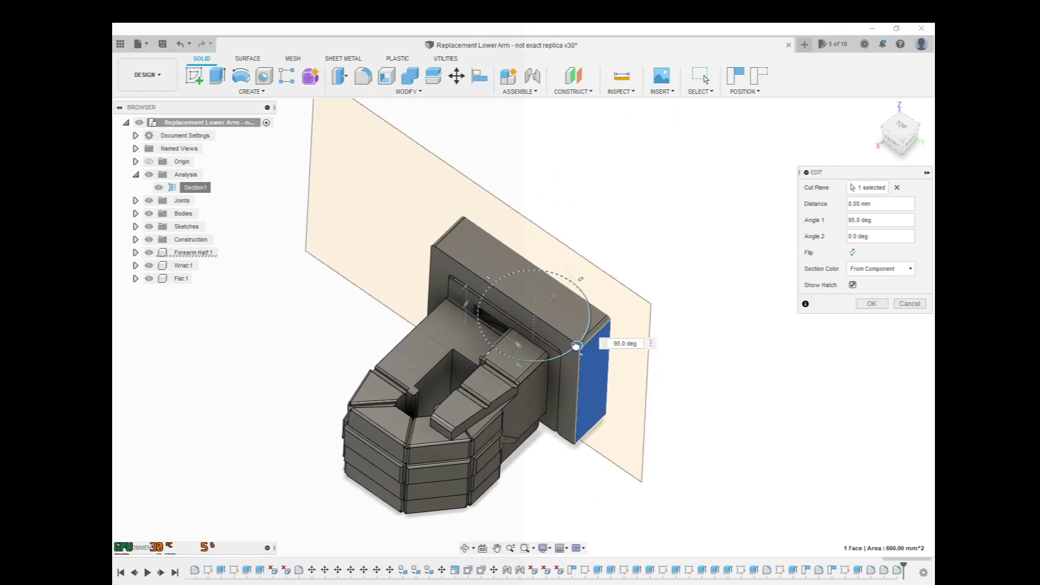
drag(576, 345, 574, 344)
shift+middle_drag(727, 418, 710, 460)
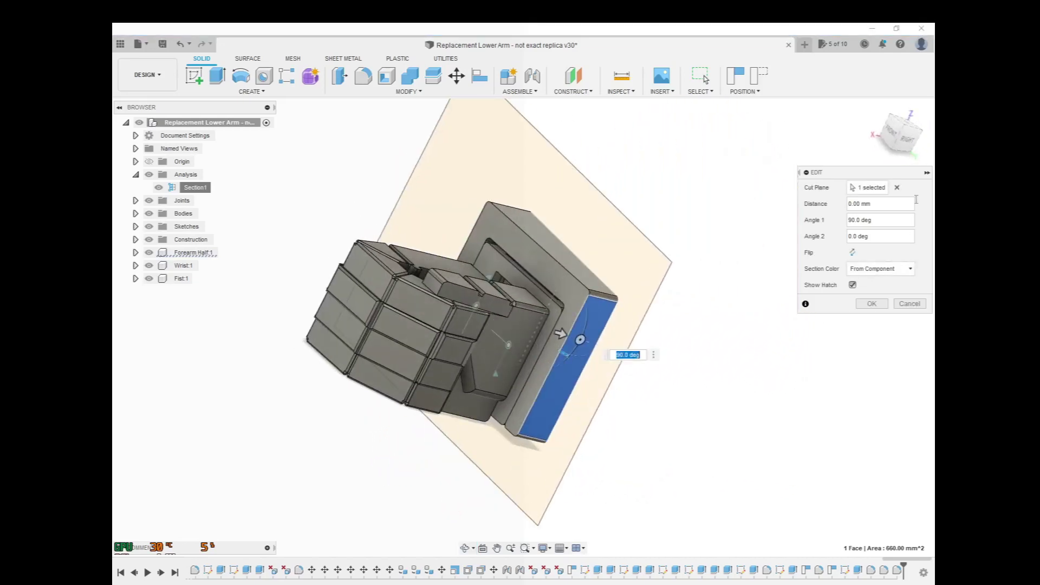
Discard the pending edit of the section analysis and hide Section1 to restore the full model
click(914, 305)
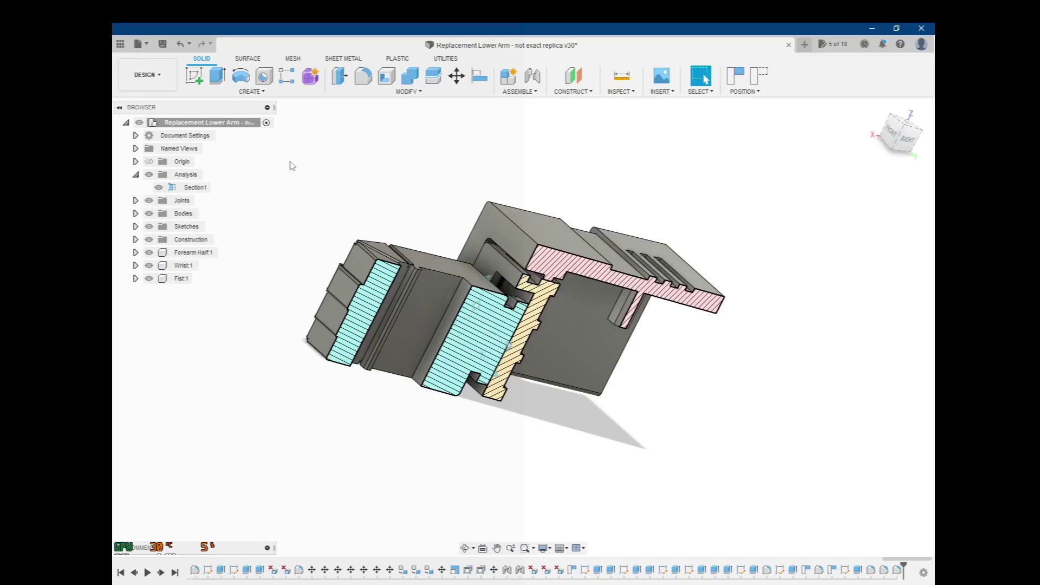
mouse_move(292, 166)
shift+middle_down()
mouse_move(351, 186)
mouse_move(297, 162)
mouse_move(302, 145)
mouse_move(301, 185)
shift+middle_up()
click(158, 188)
key(Escape)
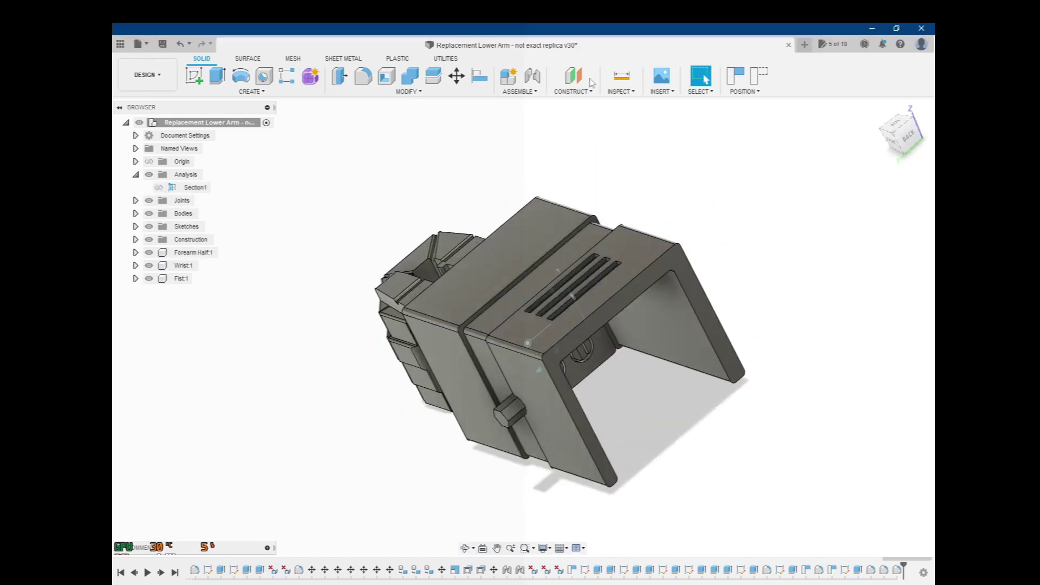
Capture the current component positions and create a midplane between the front and rear end faces of the forearm half
shift+middle_drag(445, 152, 509, 163)
shift+middle_drag(431, 156, 650, 264)
key(Escape)
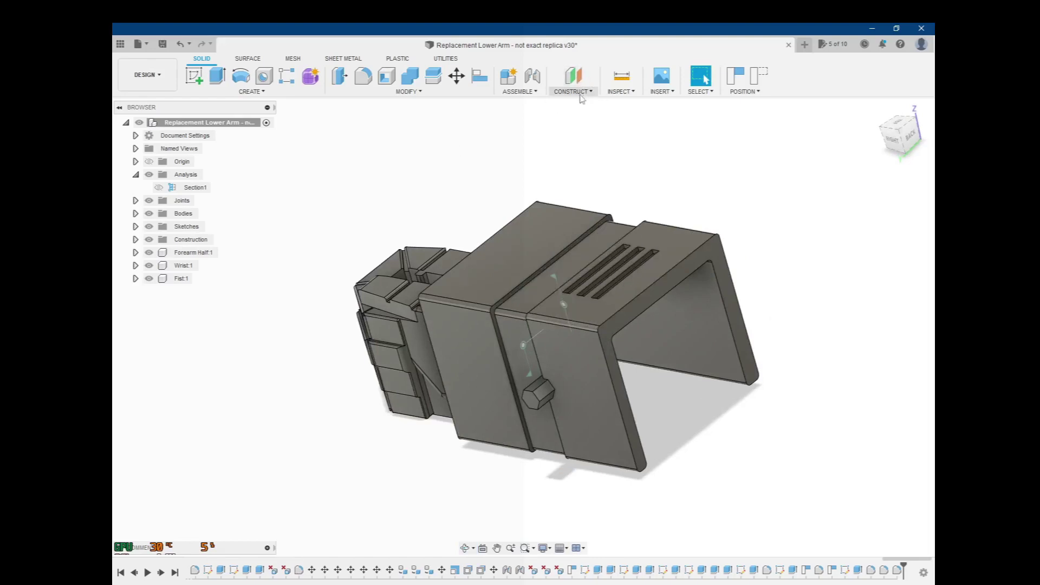
click(576, 87)
click(613, 140)
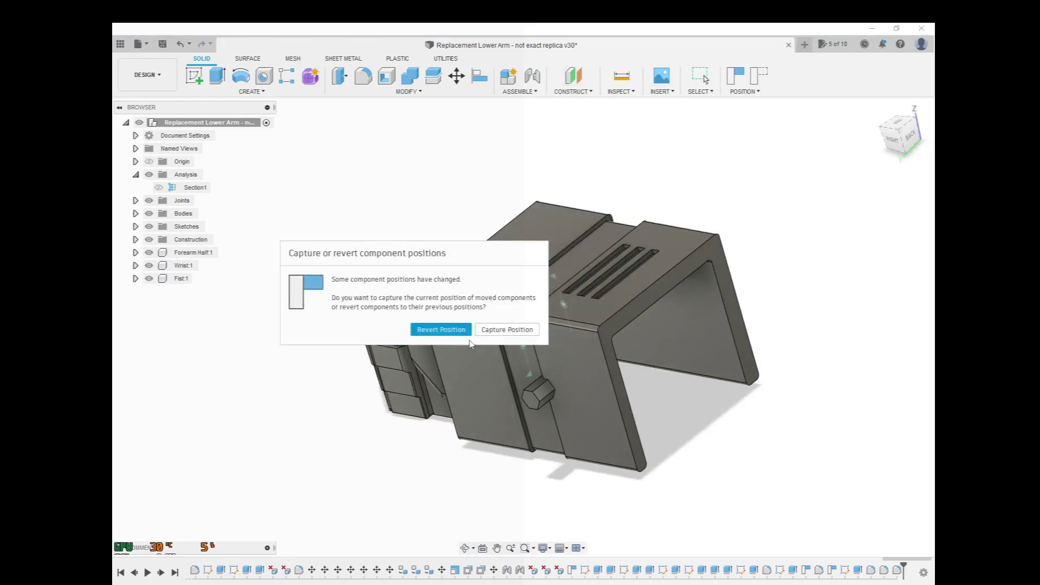
click(507, 331)
click(627, 322)
shift+middle_drag(627, 322, 796, 319)
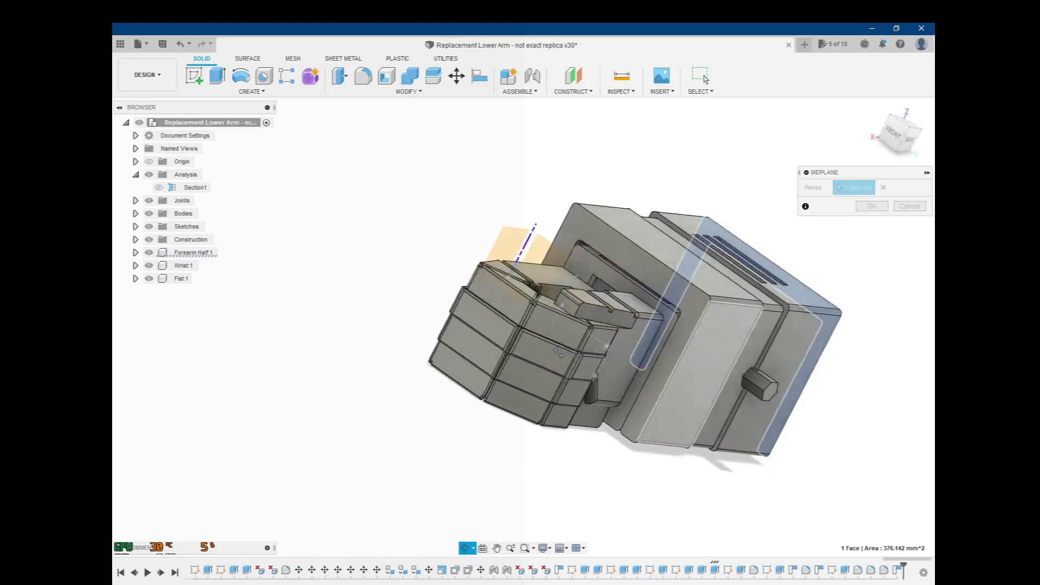
shift+middle_drag(554, 348, 596, 368)
click(581, 245)
click(877, 209)
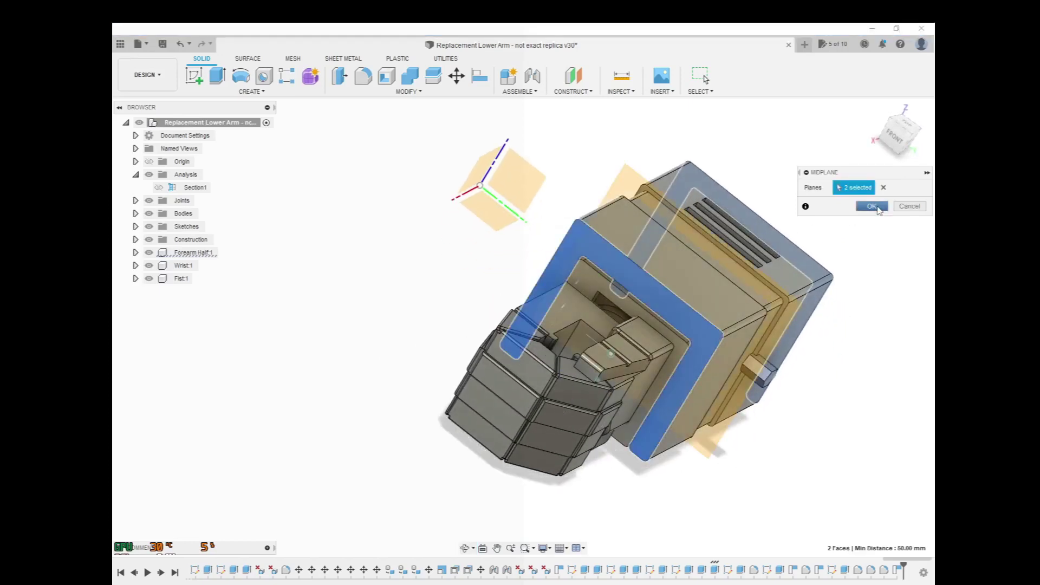
click(871, 206)
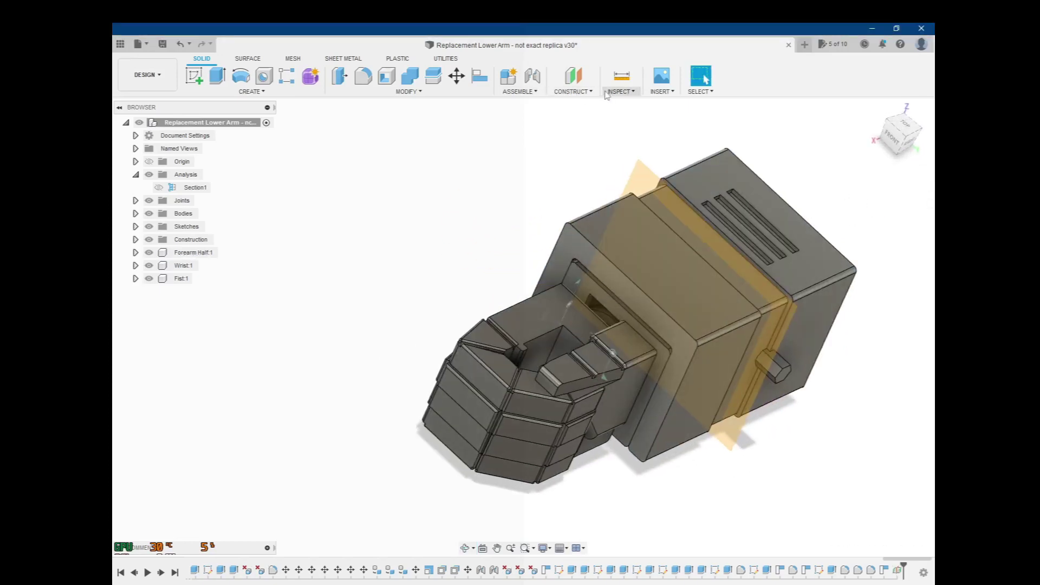
Create a second section analysis using the forearm's new midplane as the cut plane, at 0 mm distance
click(621, 91)
click(633, 216)
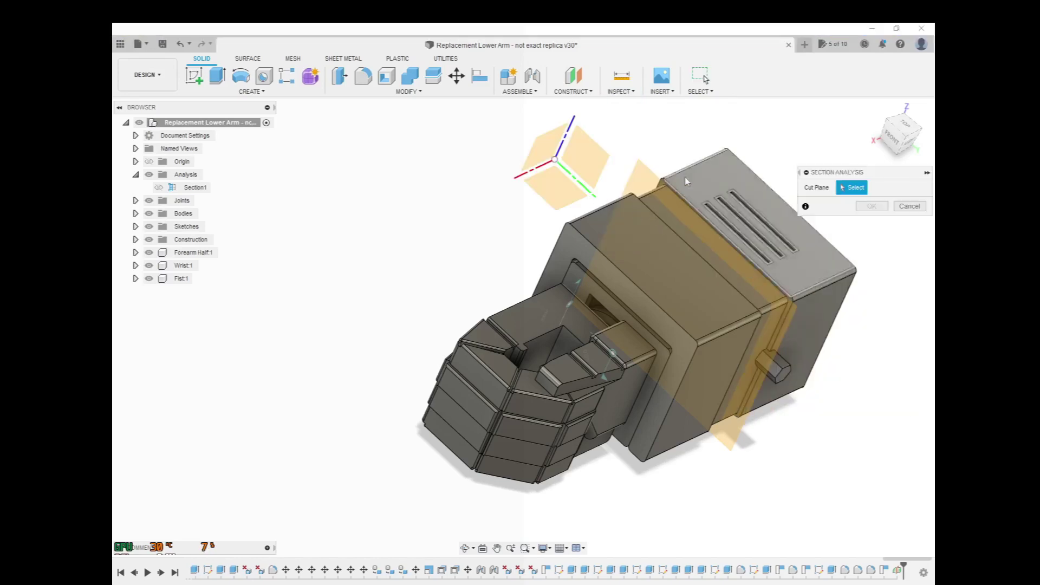
click(637, 175)
shift+middle_drag(857, 407, 582, 355)
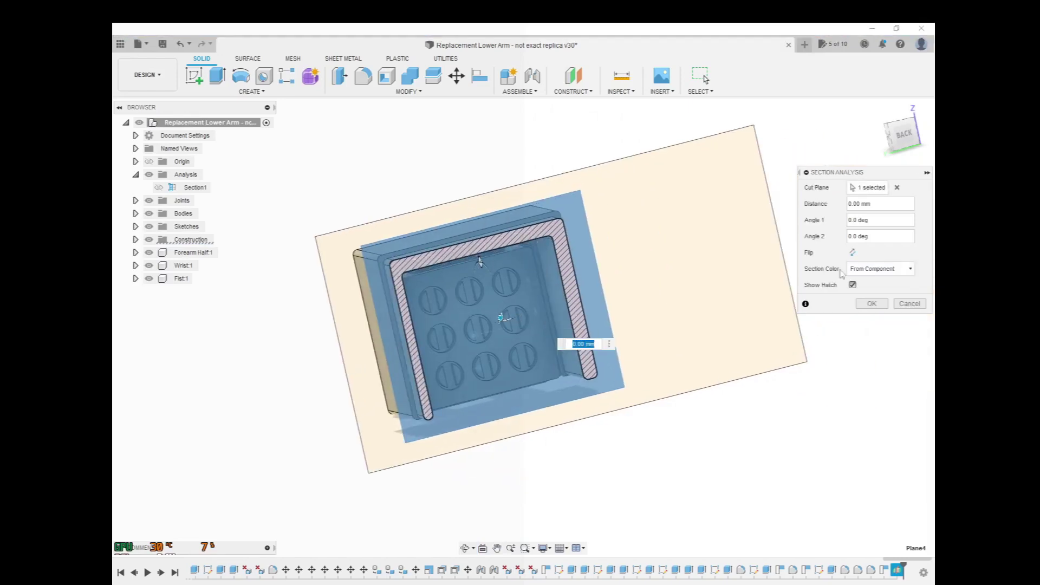
click(872, 304)
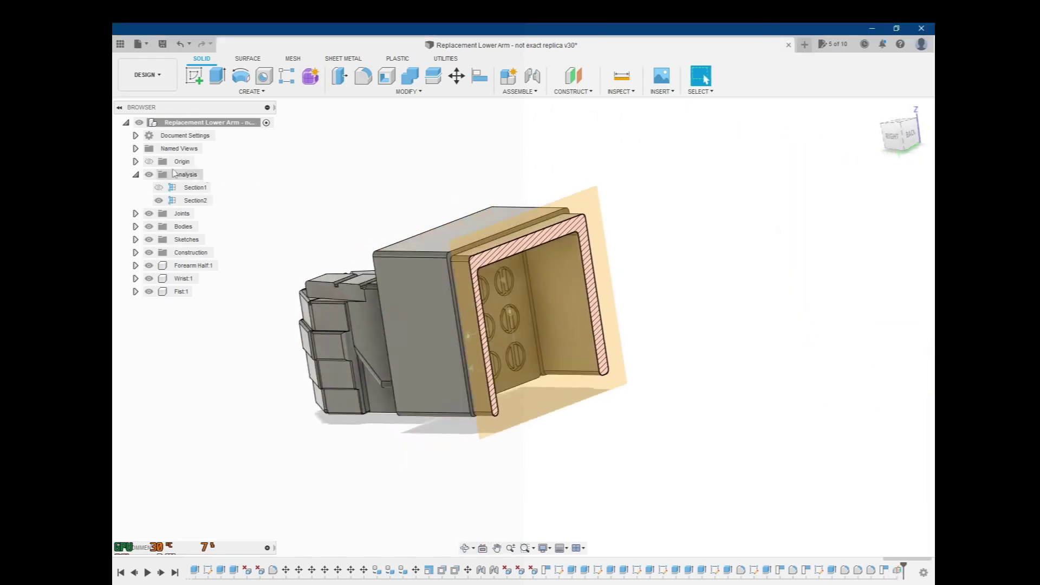
Switch the displayed section analysis from Section2 to the lengthwise Section1
click(159, 190)
click(159, 201)
shift+middle_drag(311, 331, 398, 379)
click(159, 201)
click(158, 188)
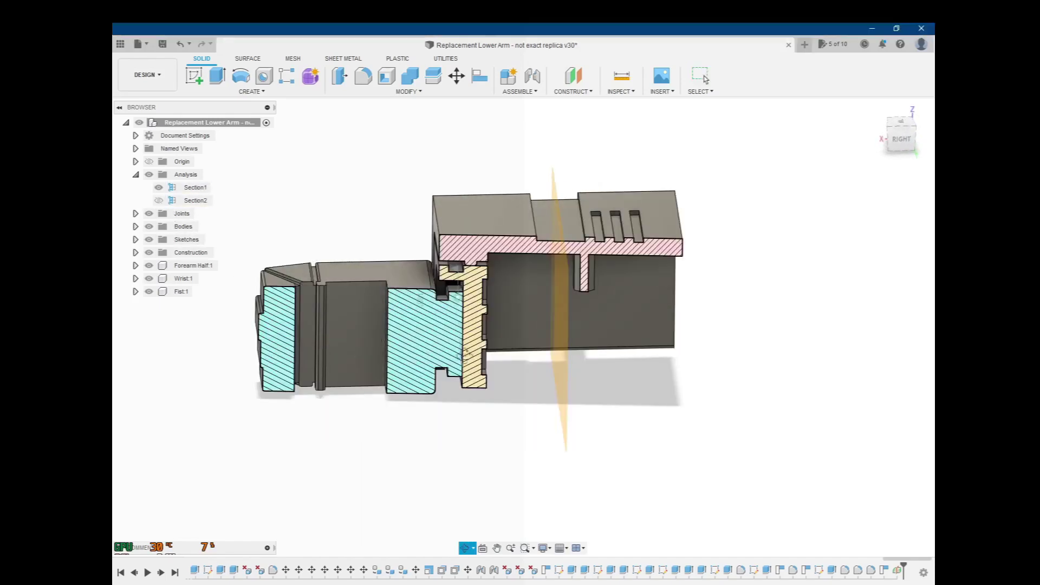
Examine the lengthwise section up close where the forearm, wrist and fist components meet, and inspect the whole cut model
shift+middle_drag(425, 342, 504, 352)
scroll(489, 292, up, 4)
mouse_move(490, 293)
shift+middle_down()
mouse_move(546, 317)
mouse_move(535, 295)
mouse_move(544, 300)
mouse_move(483, 280)
shift+middle_up()
scroll(446, 259, up, 5)
shift+middle_drag(462, 241, 477, 257)
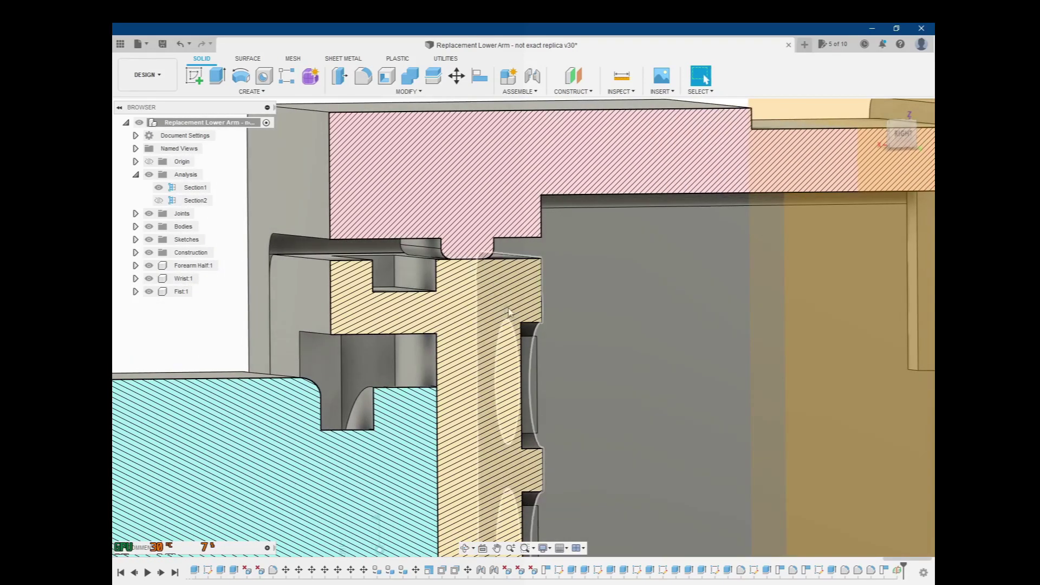
scroll(495, 313, down, 3)
shift+middle_drag(495, 315, 426, 356)
shift+middle_drag(402, 132, 566, 355)
scroll(494, 222, down, 3)
click(702, 77)
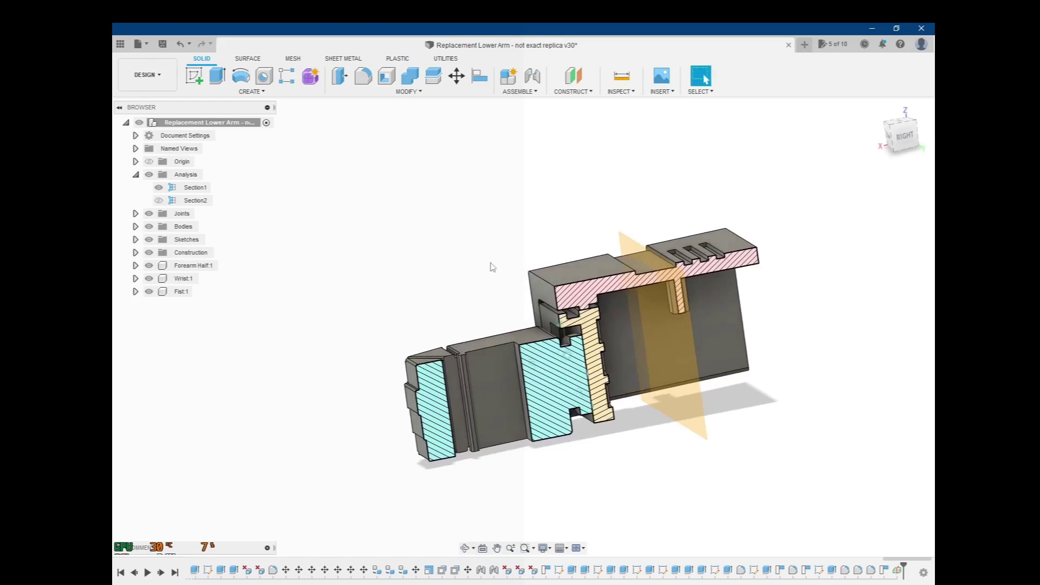
middle_drag(471, 255, 374, 240)
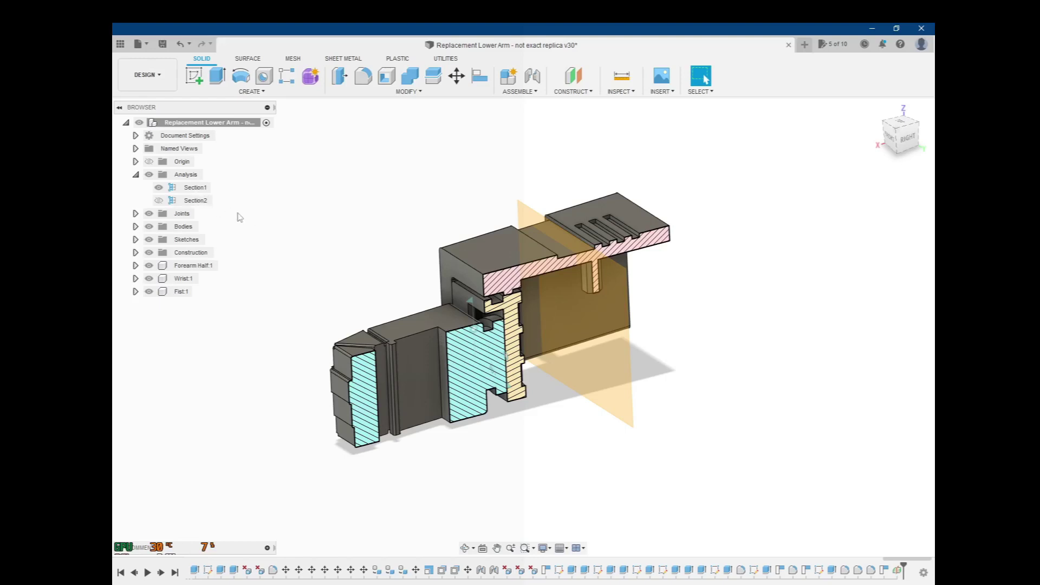
shift+middle_drag(294, 217, 297, 225)
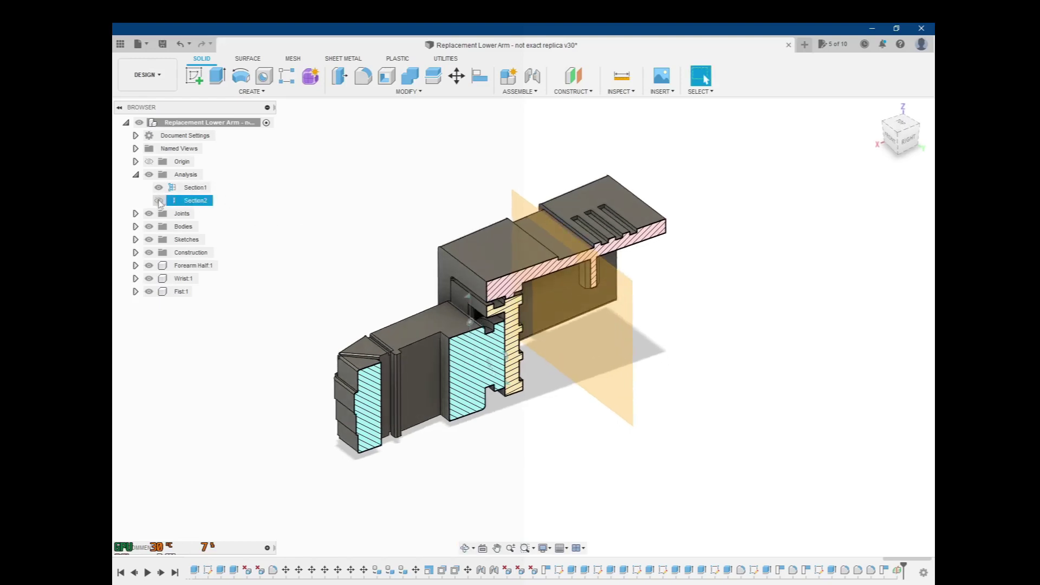
Toggle the visibility of Section1 and Section2 to compare the two cuts, and hide both
click(158, 201)
shift+middle_drag(398, 229, 327, 223)
click(158, 189)
click(158, 188)
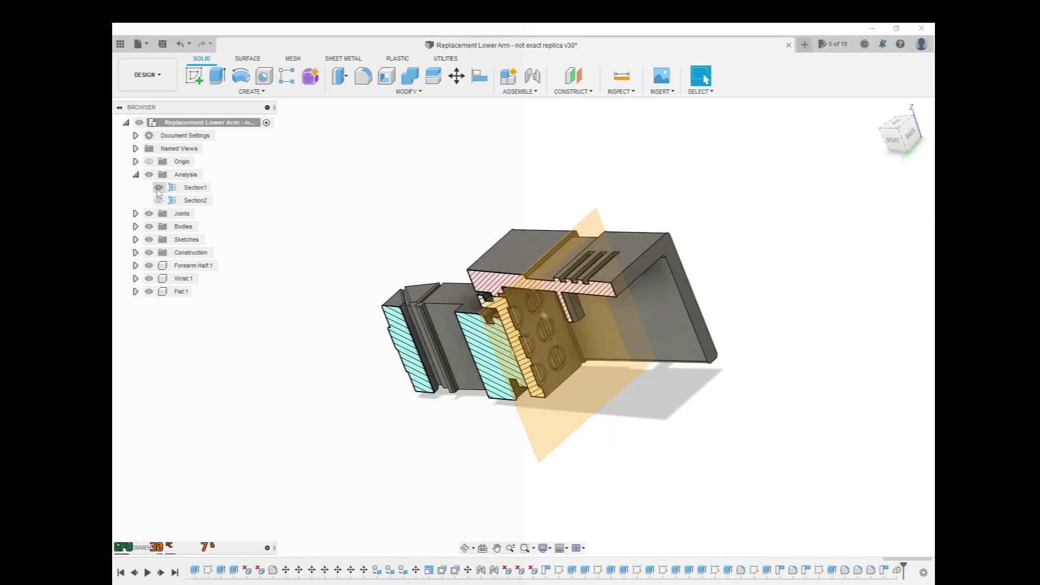
click(159, 201)
click(159, 200)
click(159, 200)
click(159, 188)
click(159, 188)
shift+middle_drag(264, 388, 391, 422)
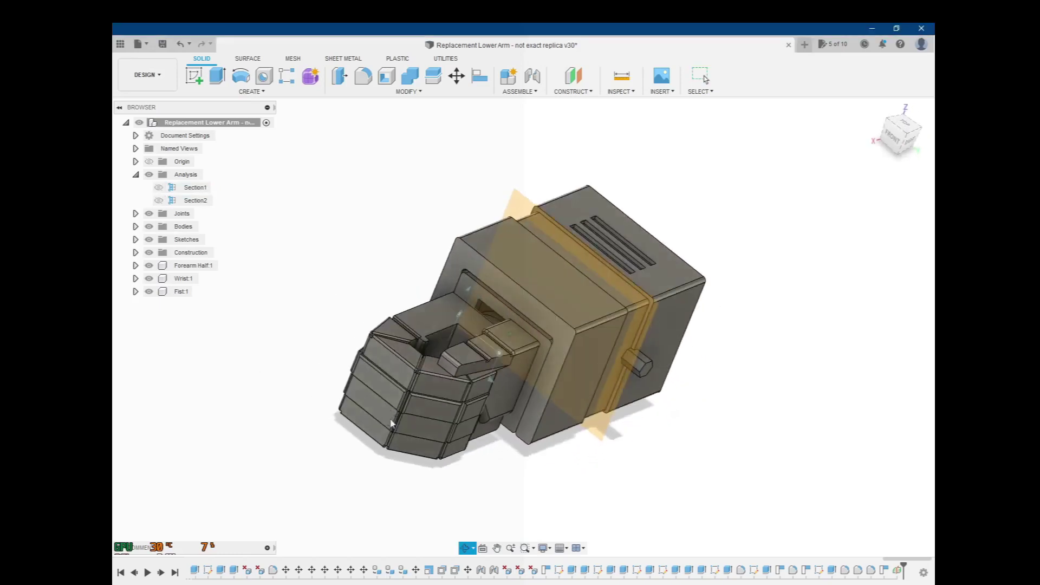
Show Section1 again and hide the Construction folder so the midplane is not displayed
click(159, 187)
shift+middle_drag(262, 220, 318, 235)
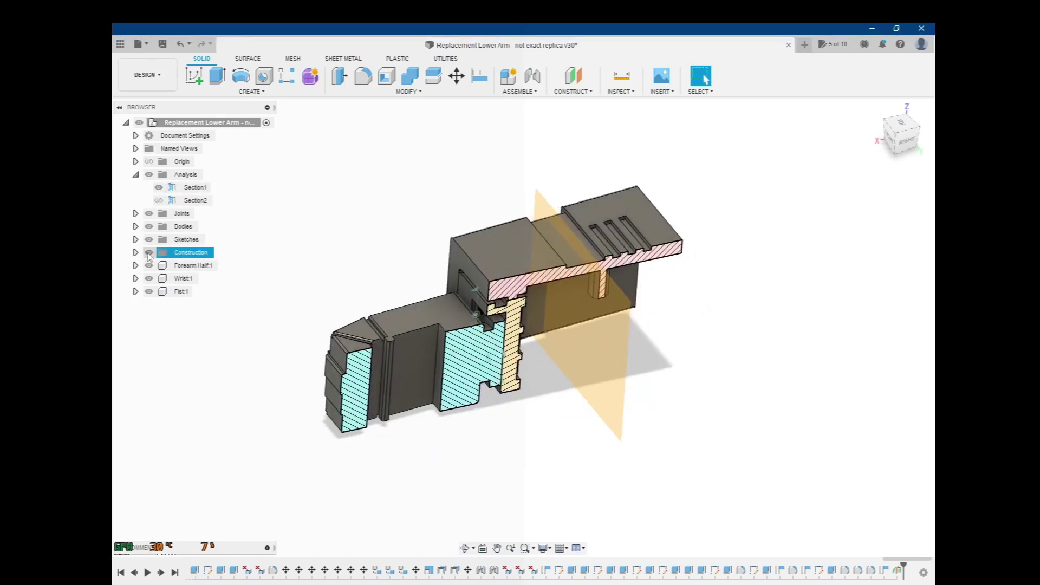
click(149, 252)
shift+middle_drag(406, 207, 420, 214)
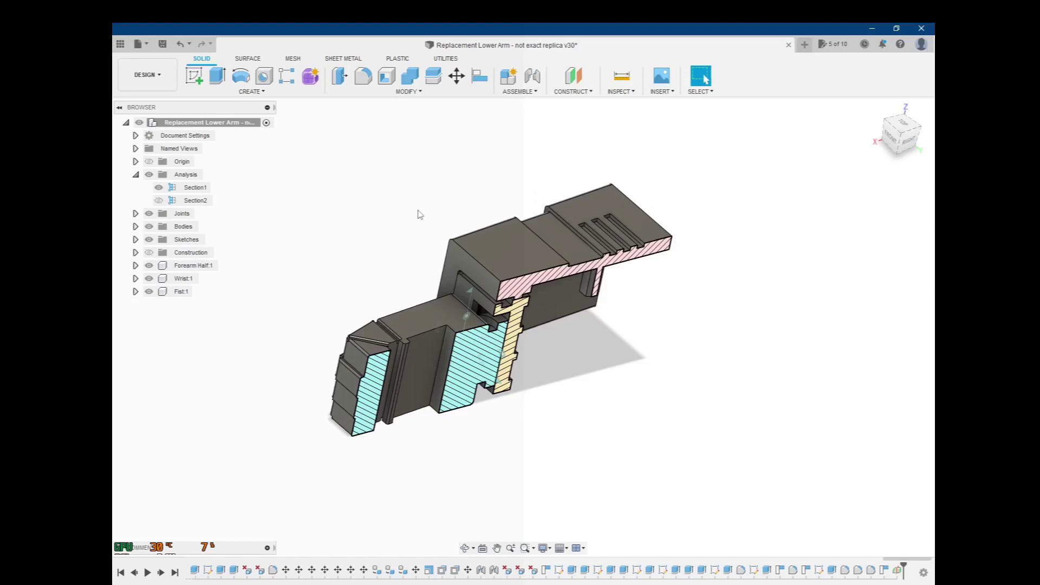